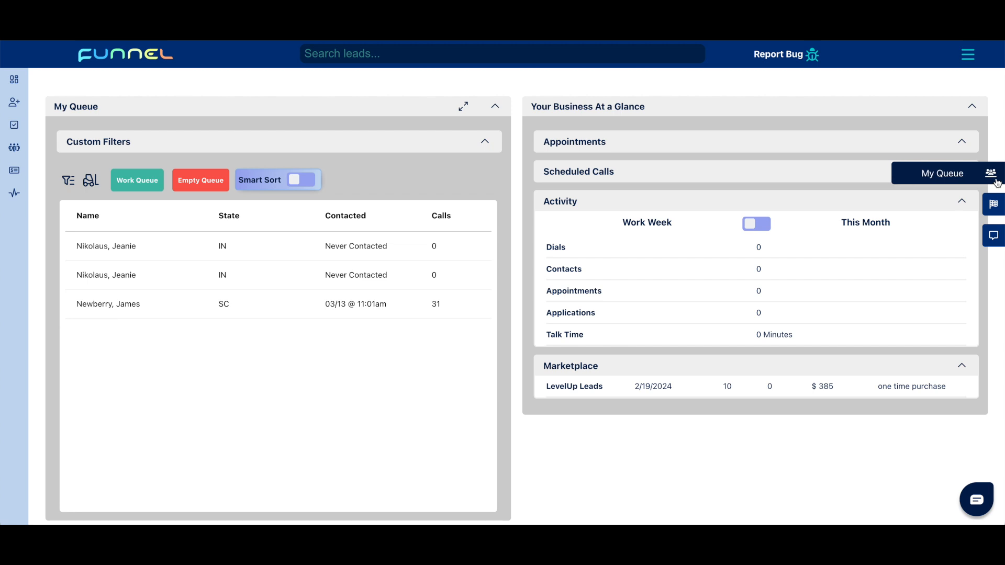
Start a click-to-dial session on My Queue with 3 dials per lead and disposition the first lead as Call 1.
click(980, 178)
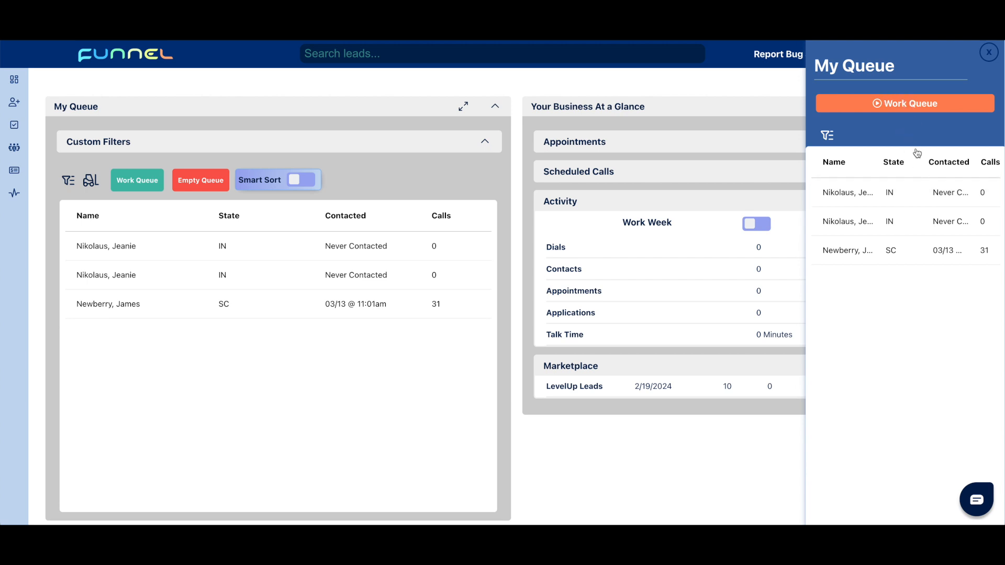
click(912, 103)
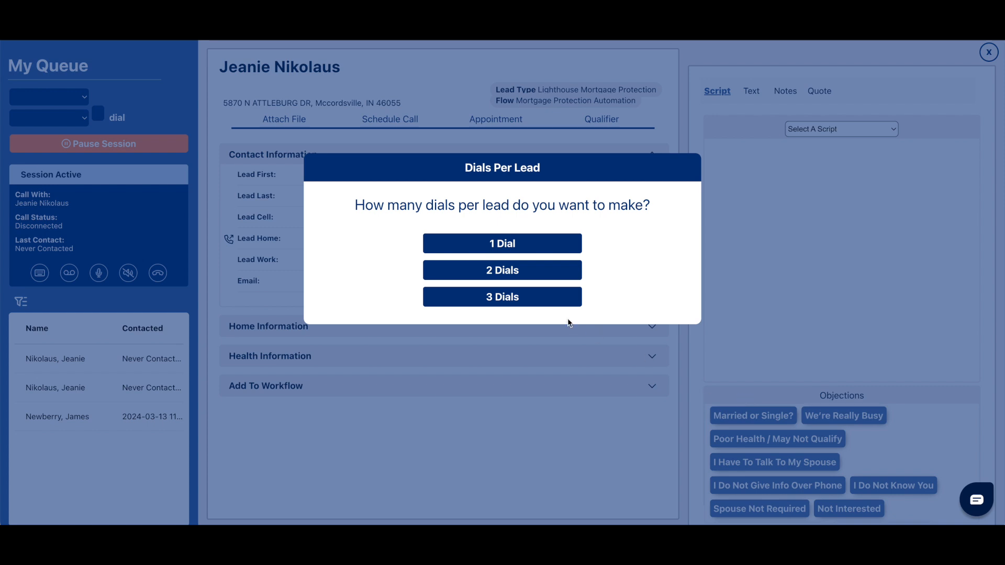
click(496, 301)
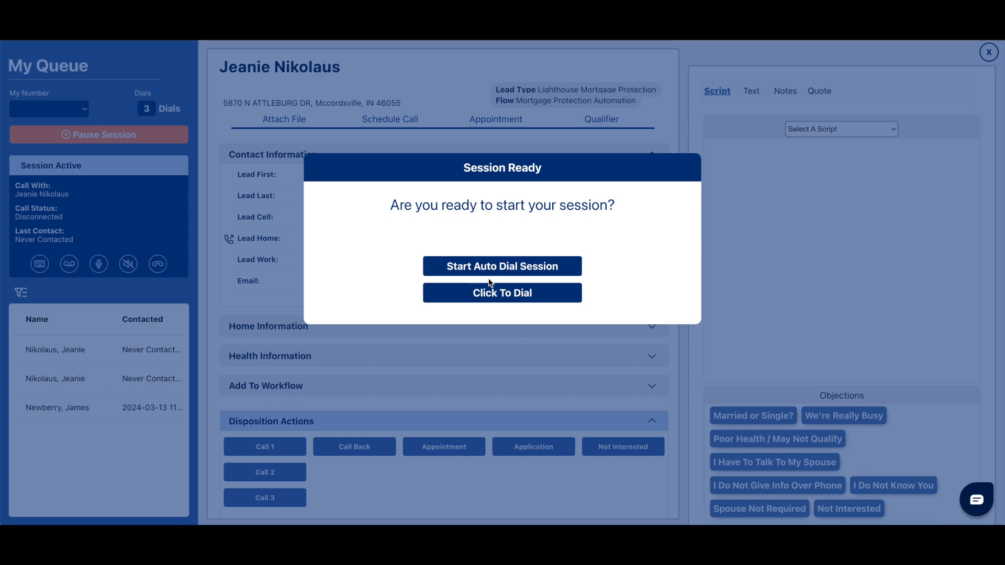
click(512, 294)
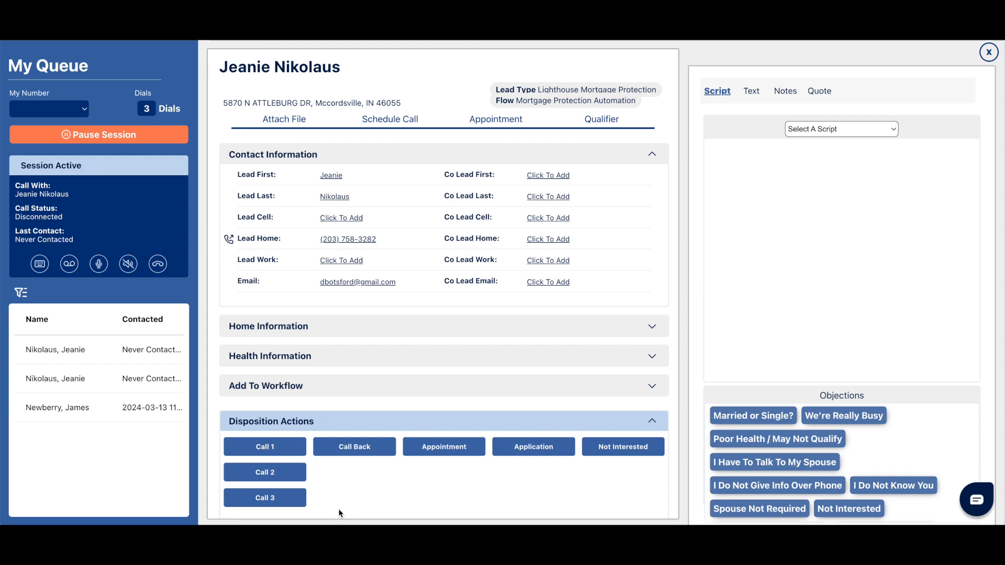
click(286, 451)
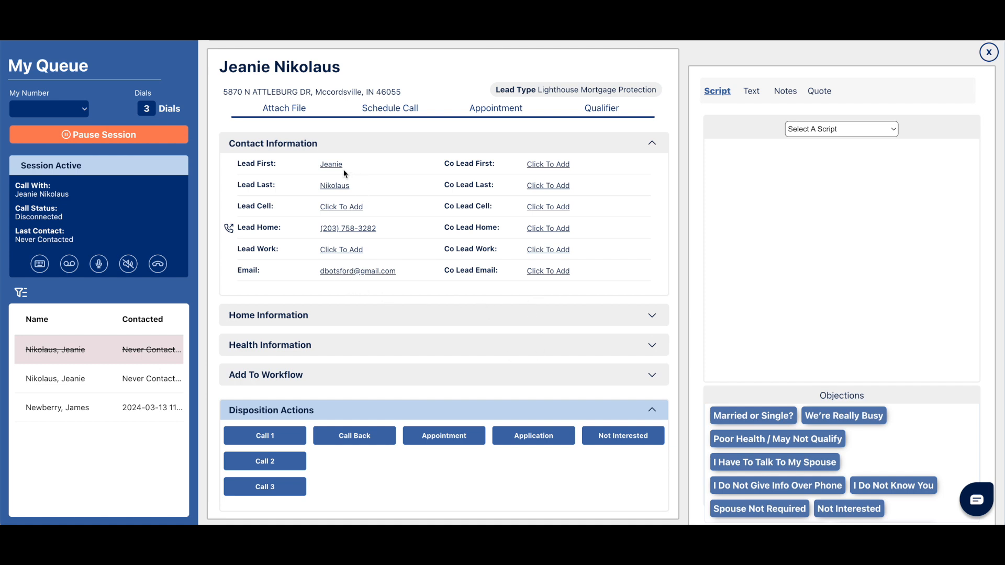
Append the letter d to the lead's last name in the contact information.
click(347, 188)
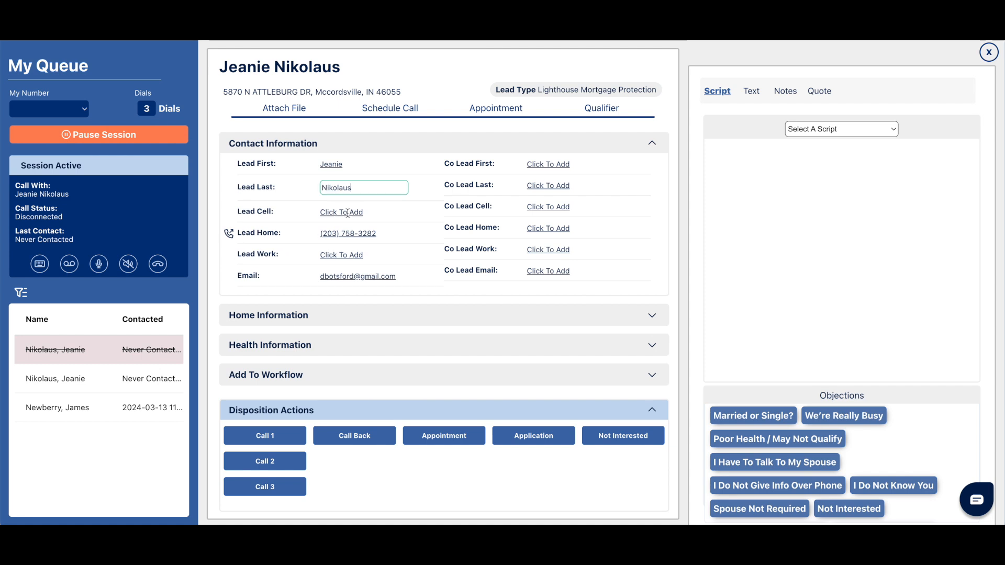
text(d)
click(422, 201)
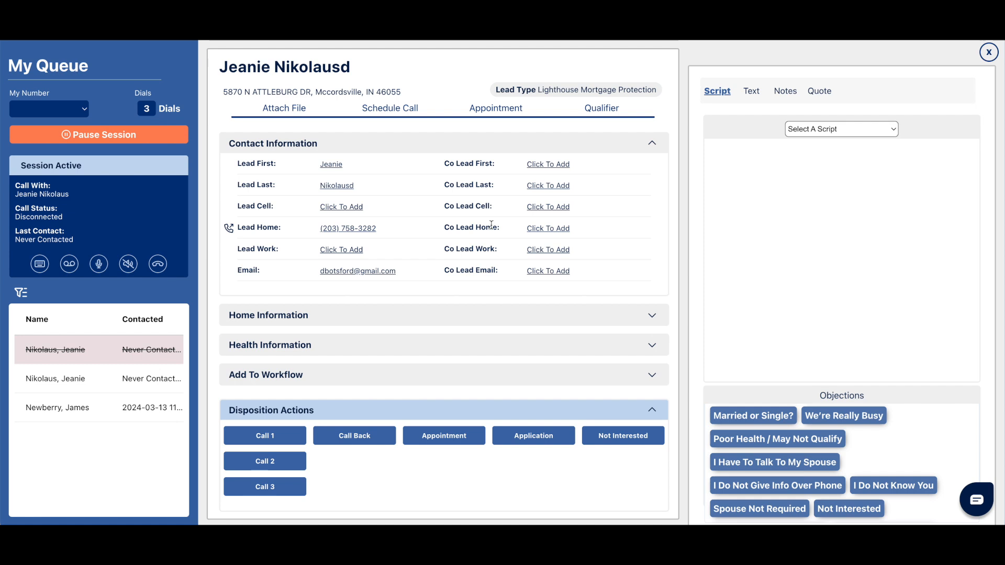
Expand the lead's home and health information to view their fields, and collapse both sections again.
click(652, 315)
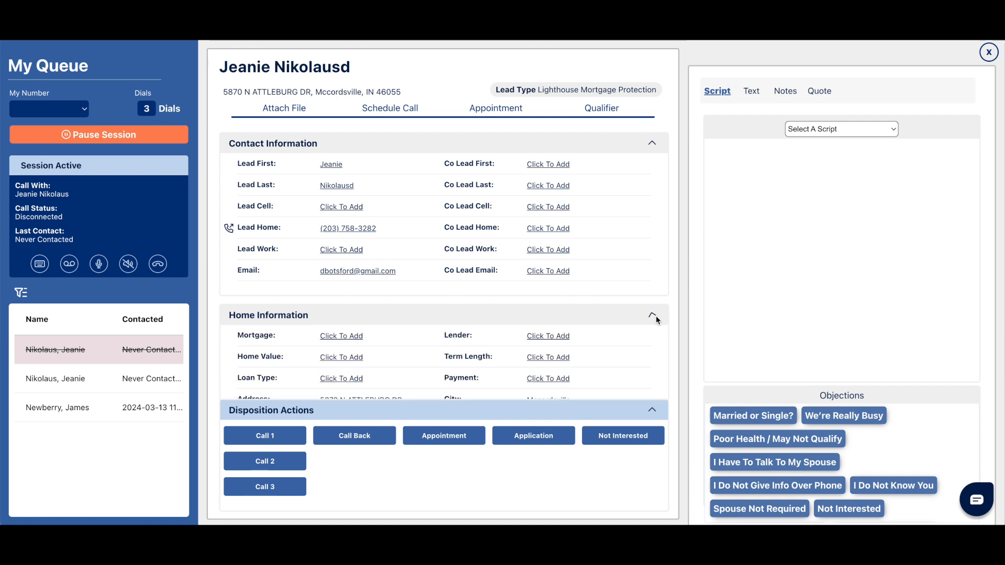
click(652, 352)
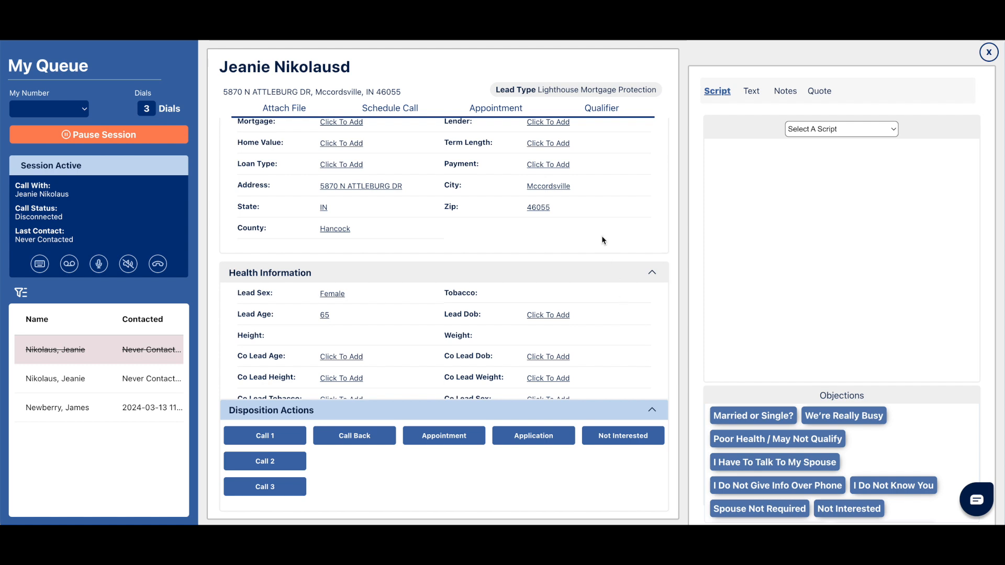
click(651, 272)
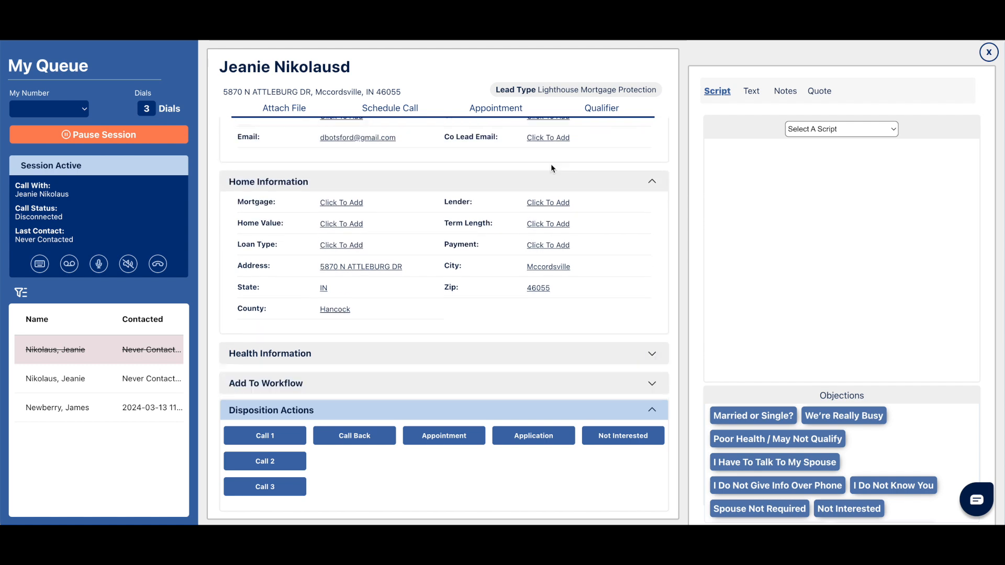
click(649, 197)
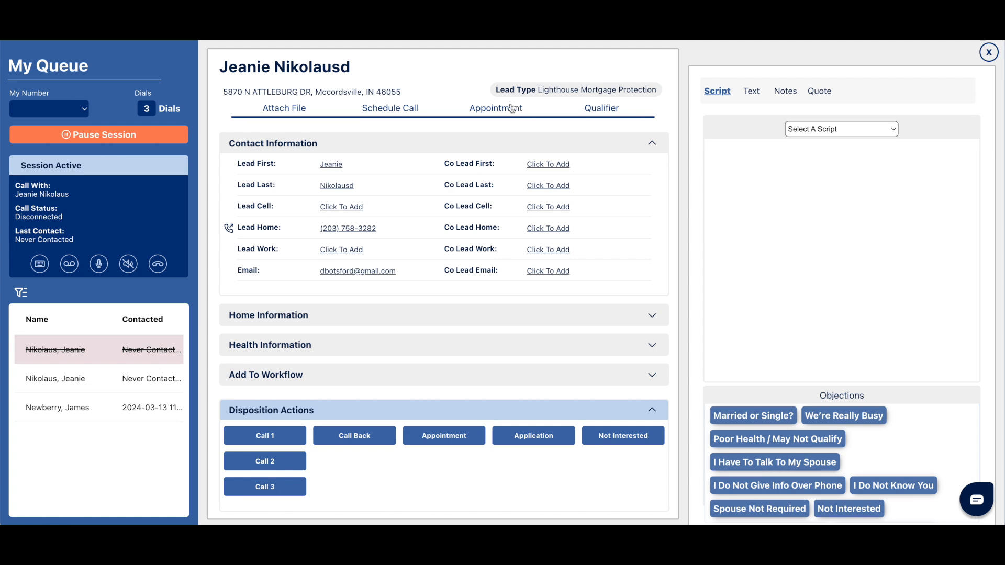
View the lead's appointment calendar, future call form and file attachment area, closing each one without entering anything.
click(491, 107)
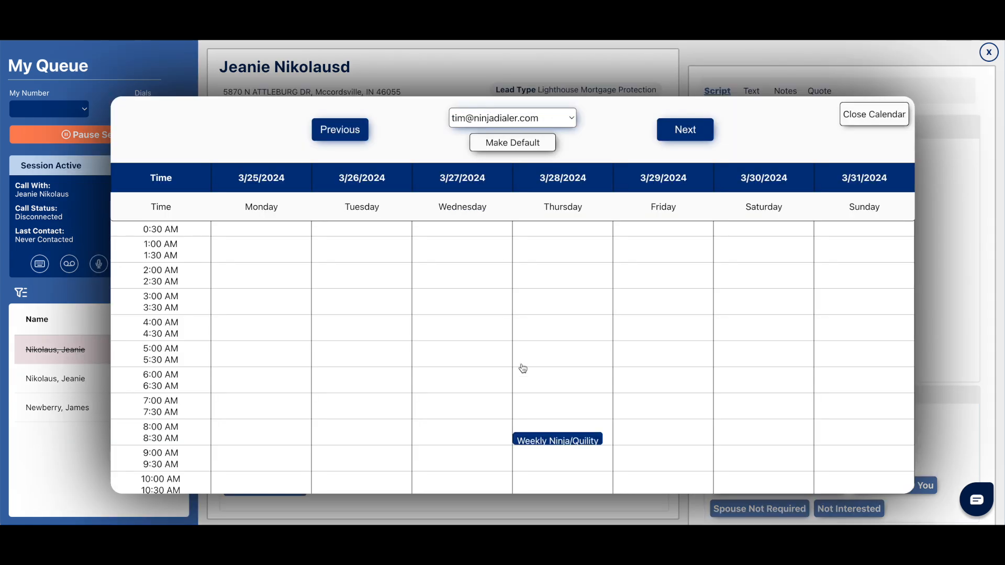
click(879, 110)
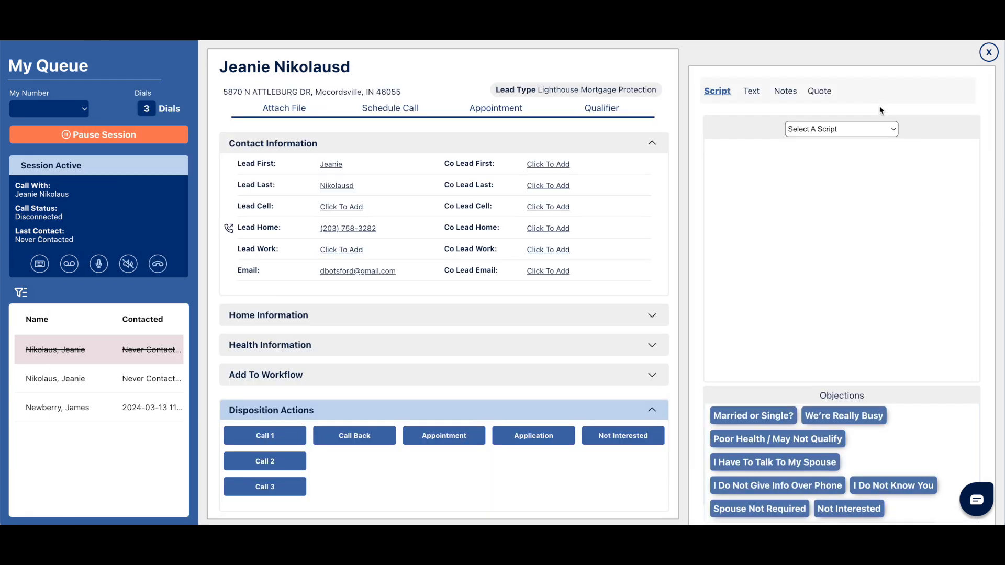
click(400, 111)
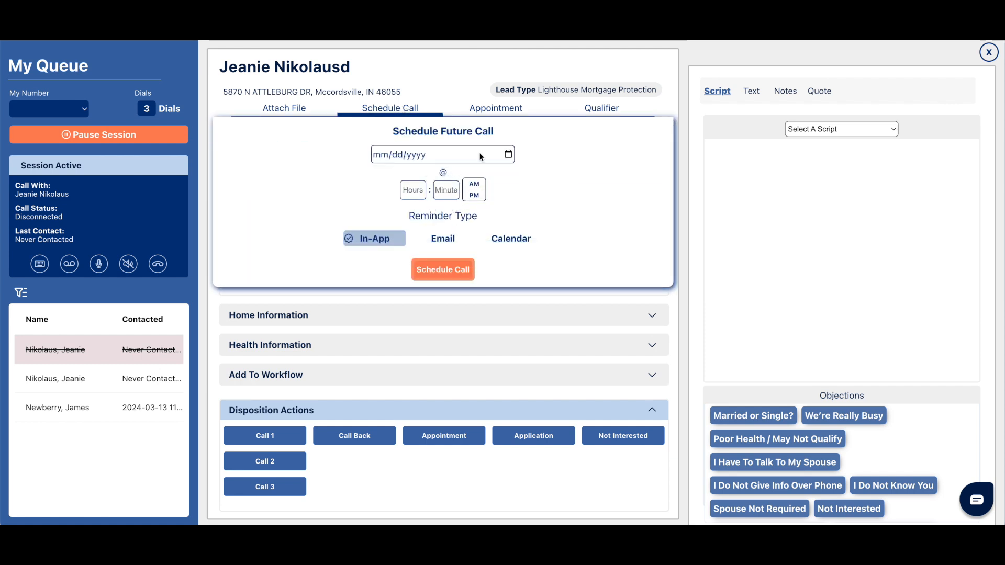
click(388, 111)
click(292, 106)
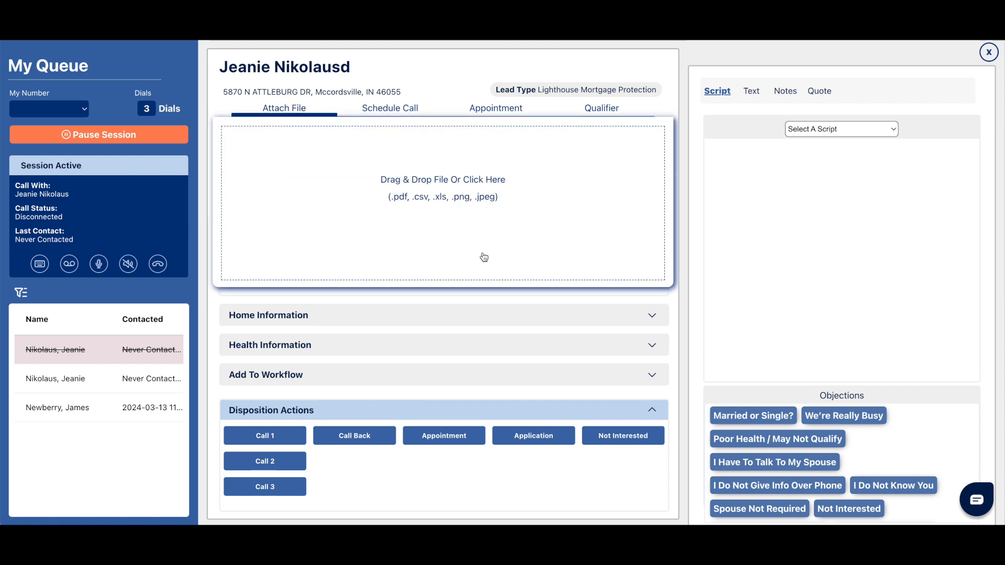
click(306, 113)
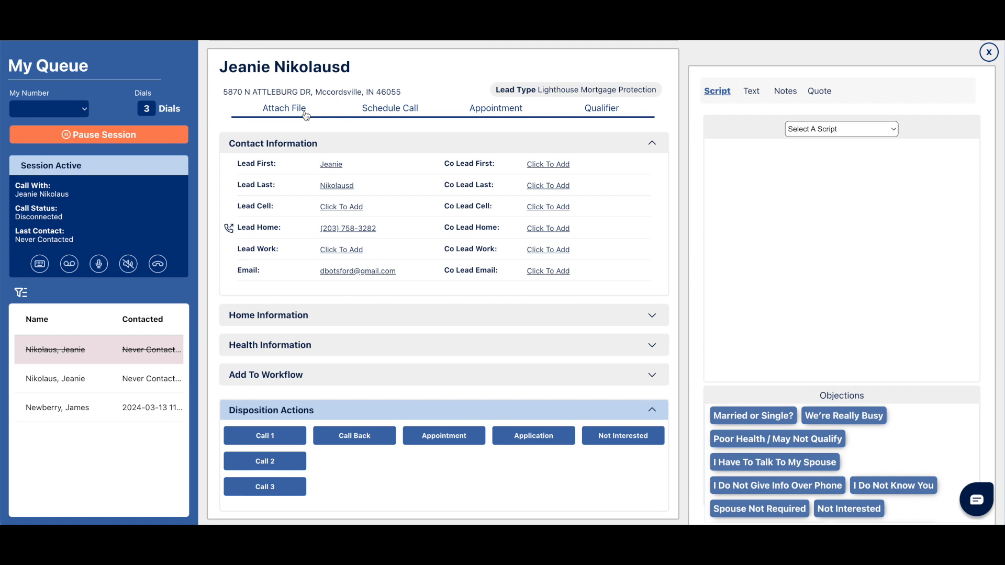
View the lead's qualifier form and return to the lead's contact information.
click(601, 109)
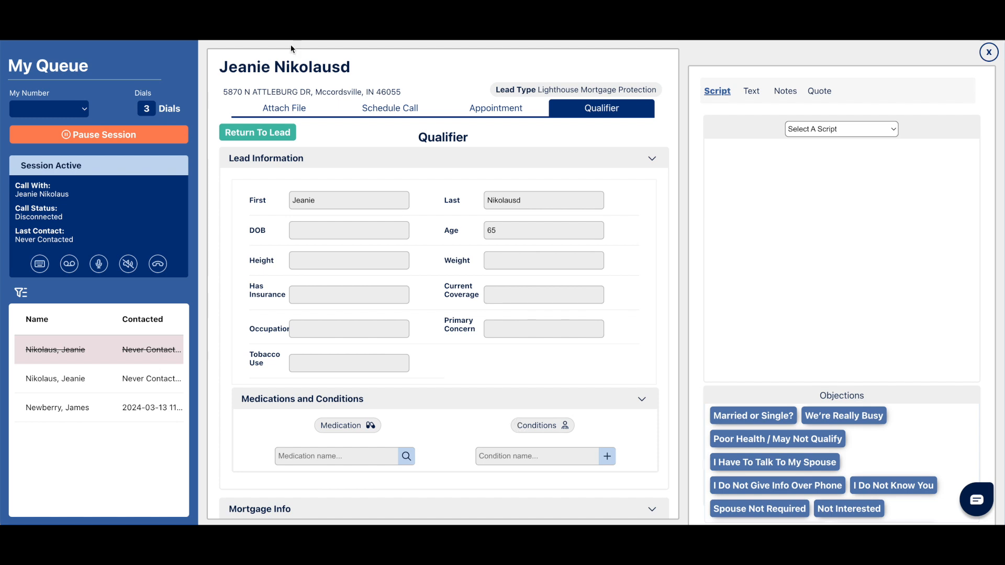
click(273, 133)
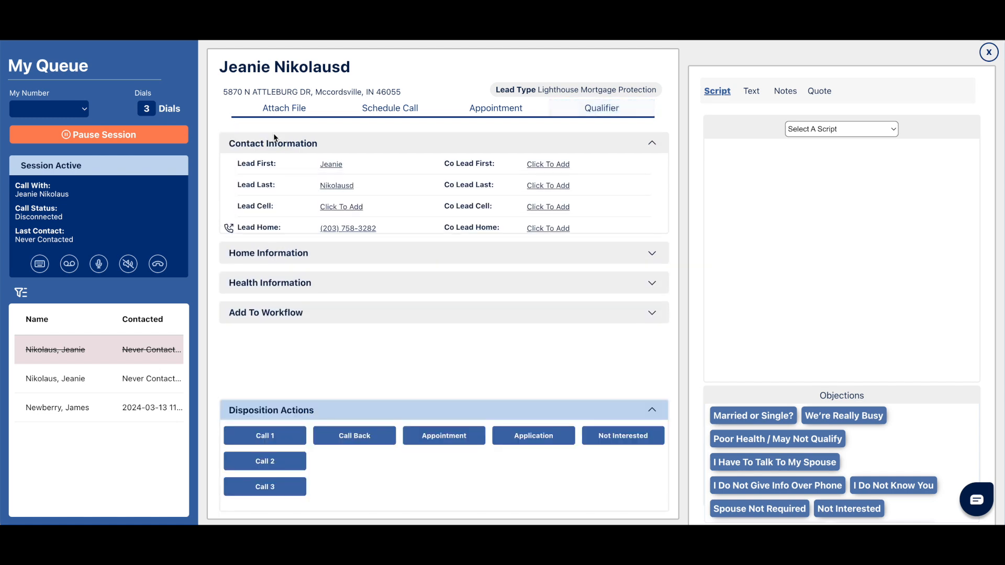
click(603, 111)
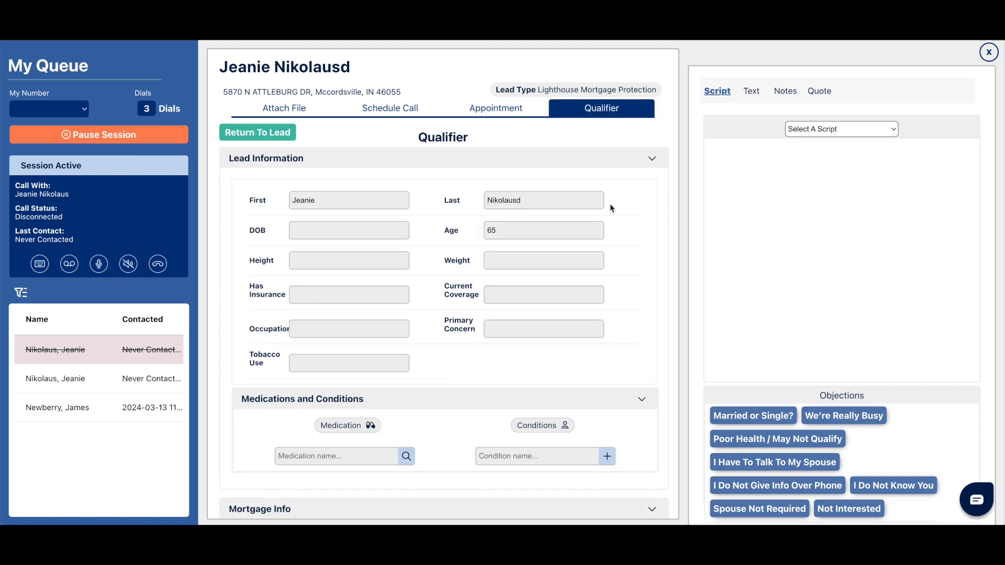
click(603, 105)
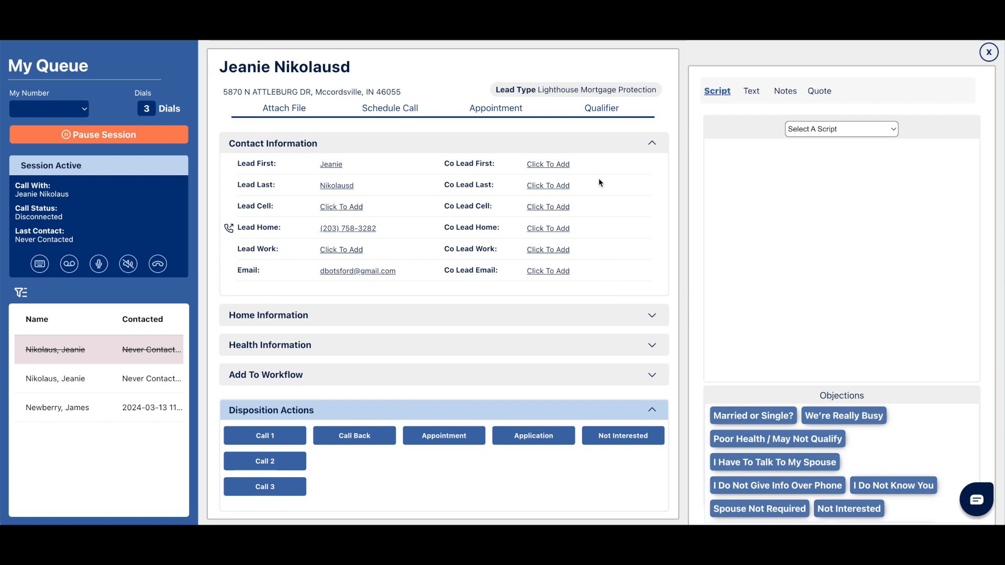
click(588, 109)
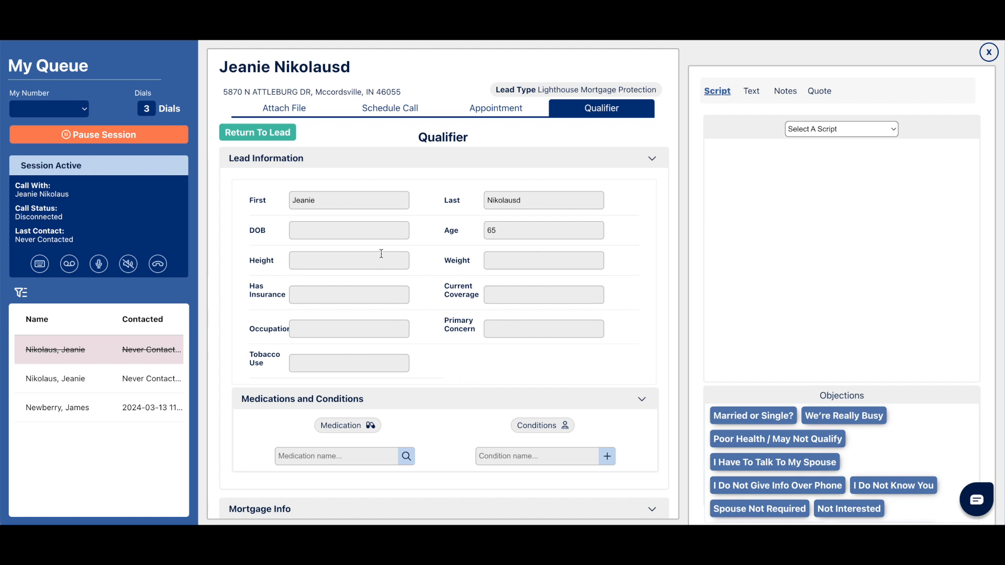
click(598, 114)
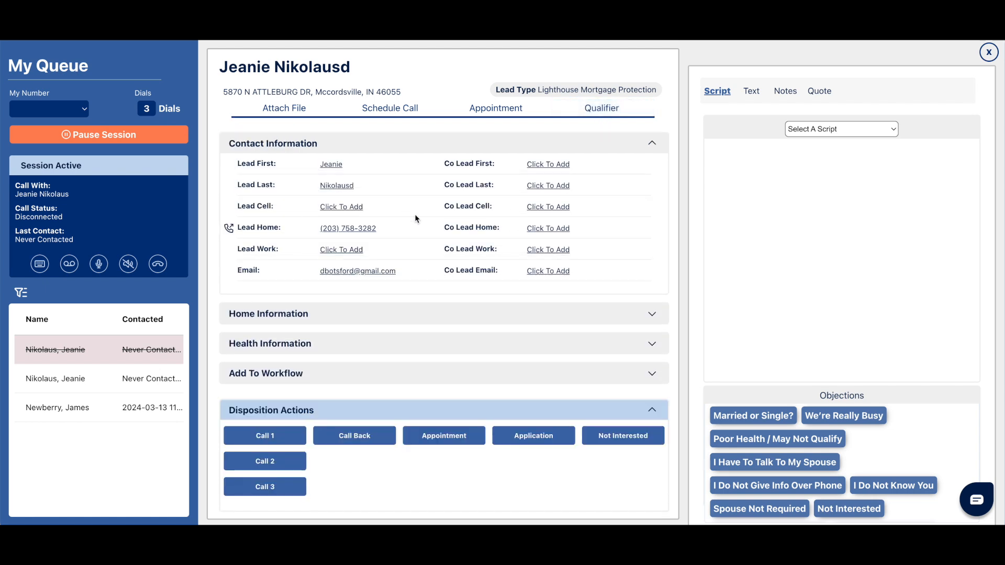
Add ozempic to the lead's medications in the qualifier form.
click(612, 111)
scroll(366, 385, down, 5)
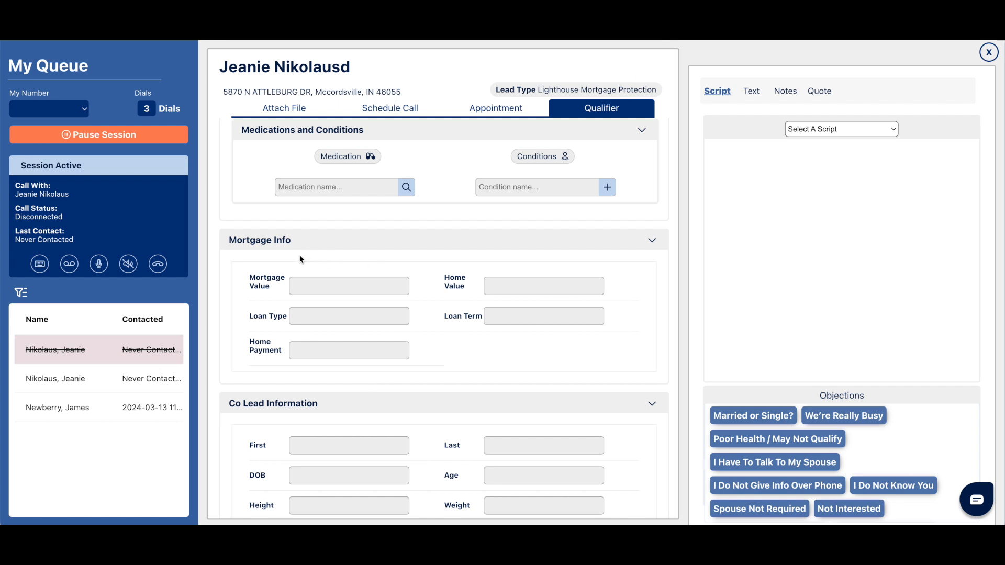
scroll(439, 386, down, 4)
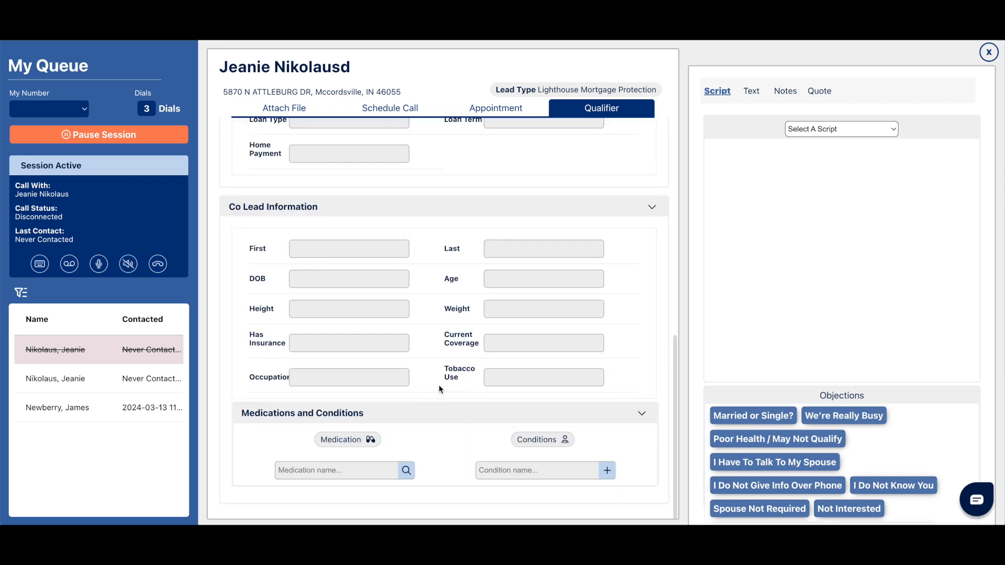
scroll(439, 386, up, 4)
scroll(438, 389, up, 5)
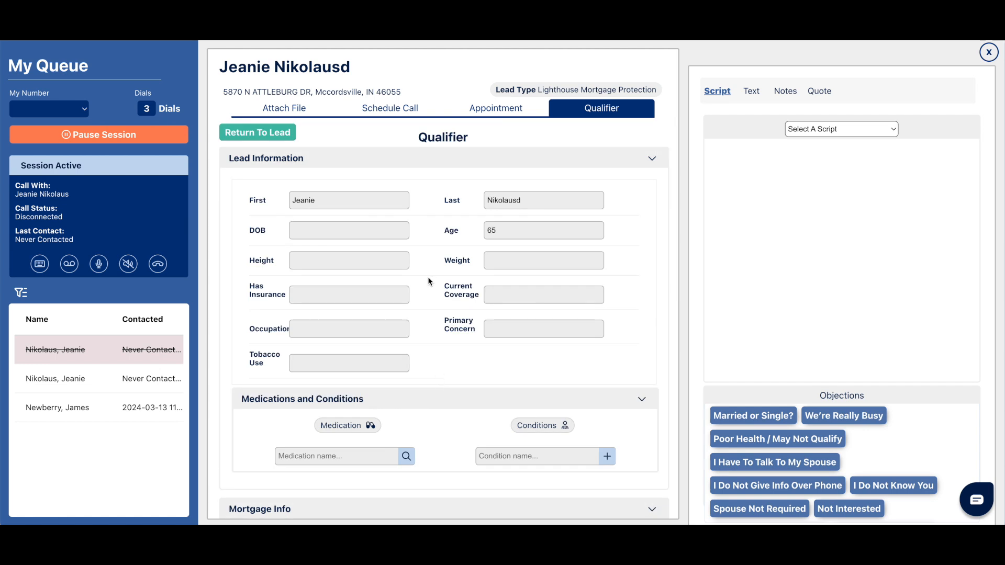
scroll(428, 304, down, 1)
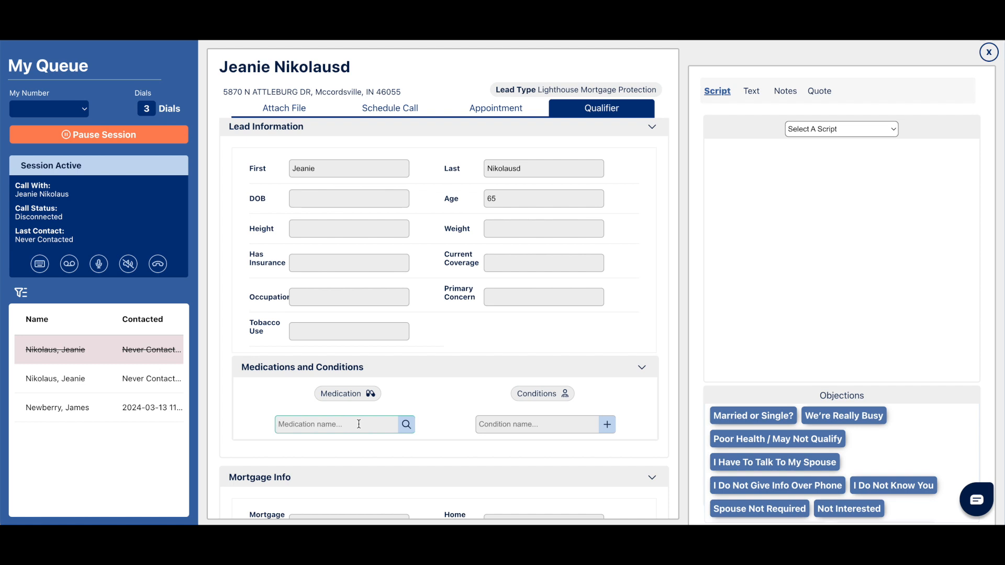
text(ozempic)
click(406, 424)
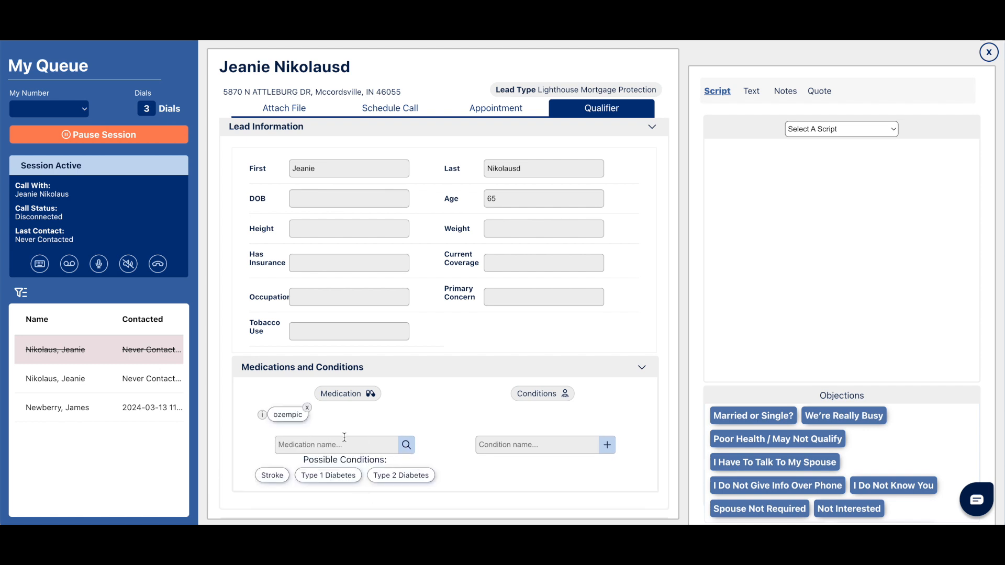
Read the indications and usage details for the ozempic entry, and close them.
click(262, 416)
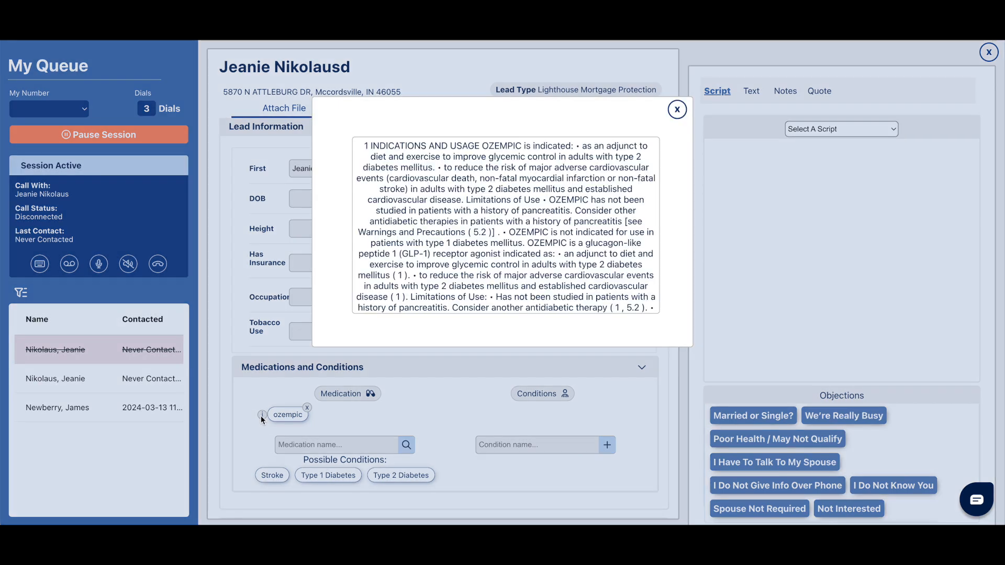
scroll(481, 266, down, 2)
scroll(481, 267, up, 2)
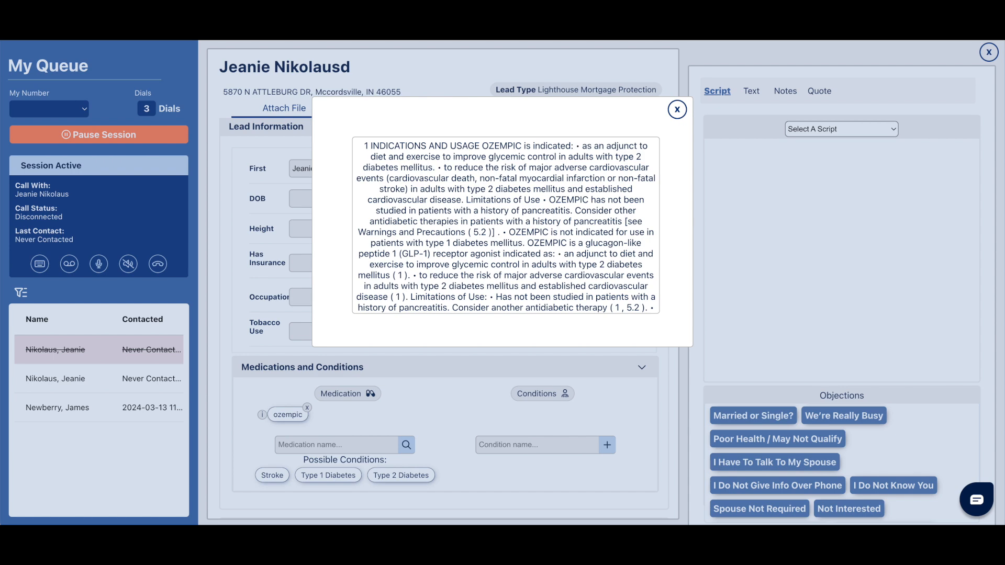
click(676, 111)
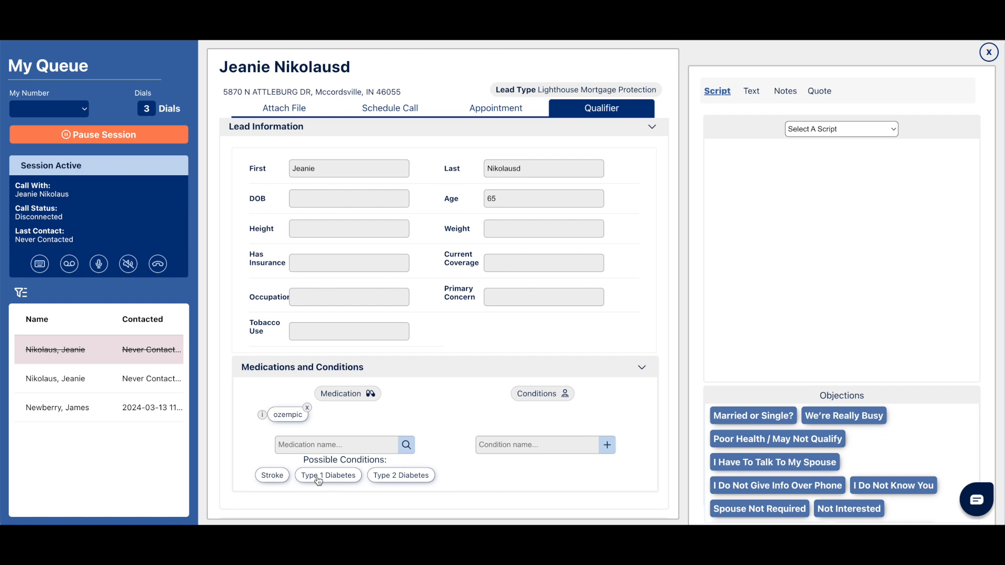
Add Stroke from the possible conditions and save it with 10 years since diagnosis and 5 years since treatment.
click(273, 475)
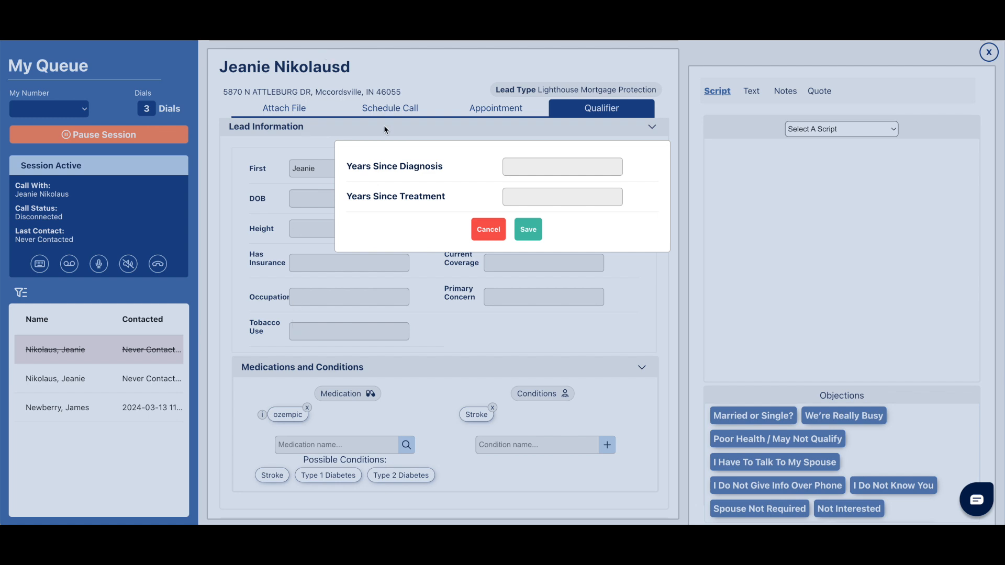
drag(443, 166, 418, 167)
text(10)
click(559, 195)
text(5)
click(529, 230)
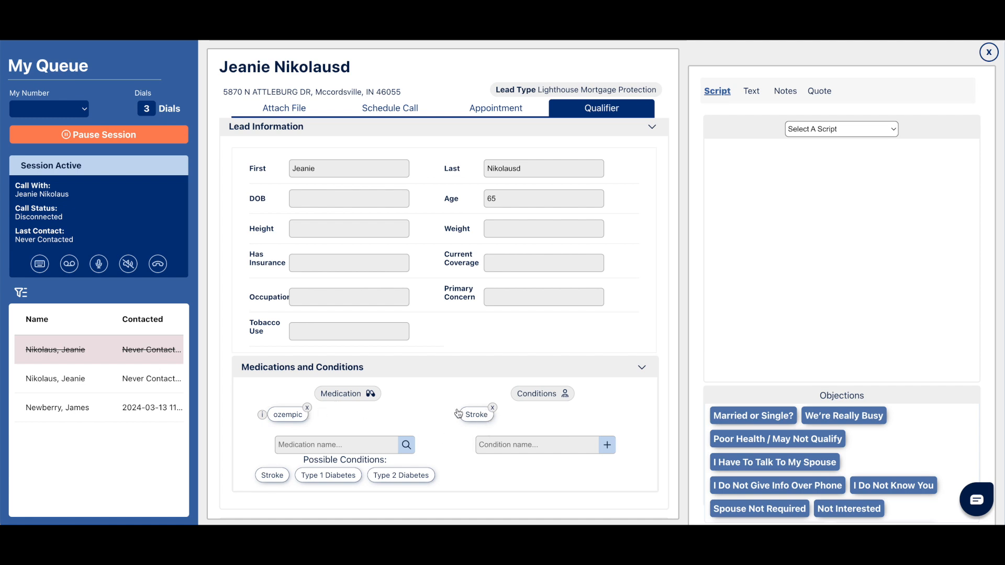
Look over the remaining qualifier sections and return to the lead's contact information.
scroll(455, 354, down, 5)
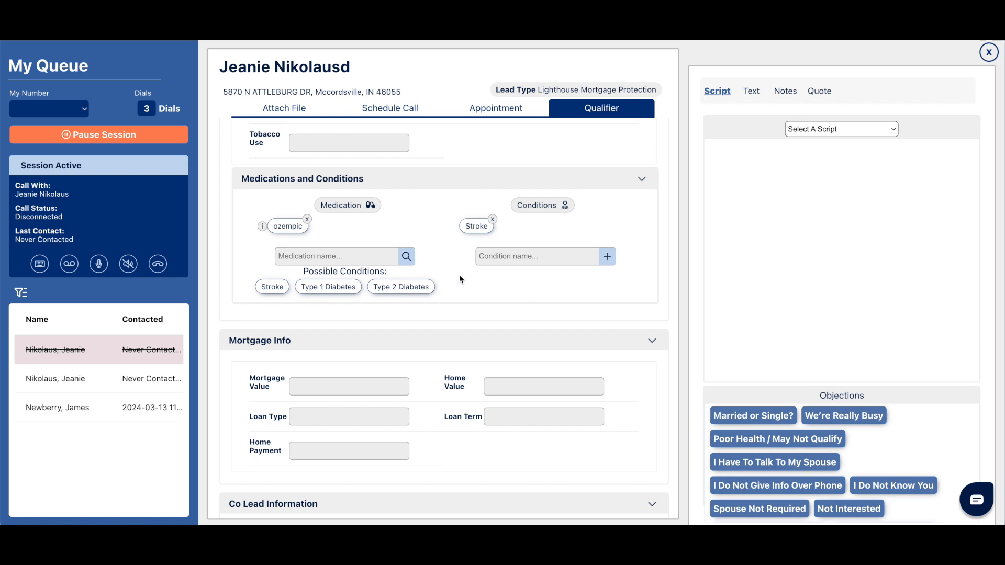
scroll(463, 284, up, 5)
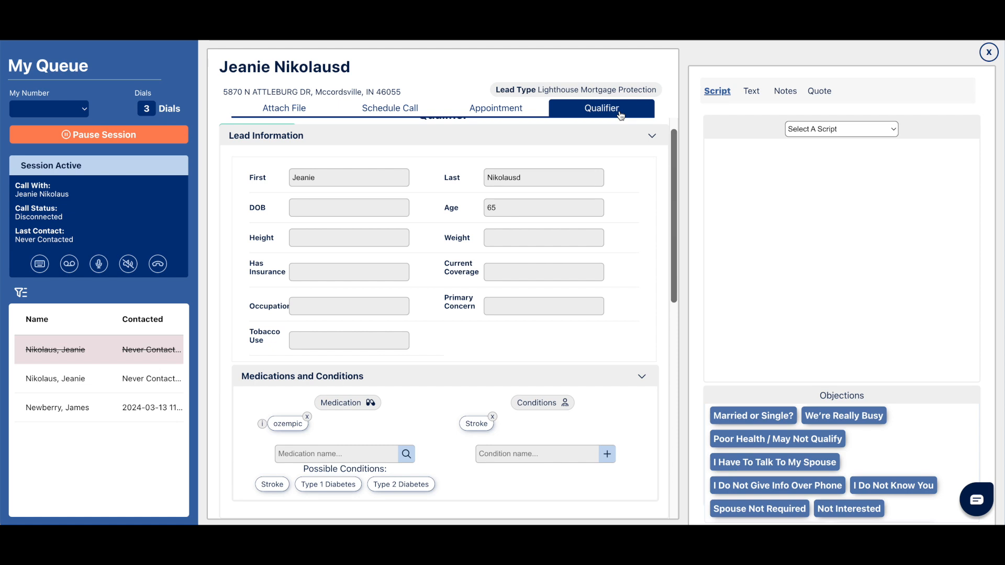
click(620, 114)
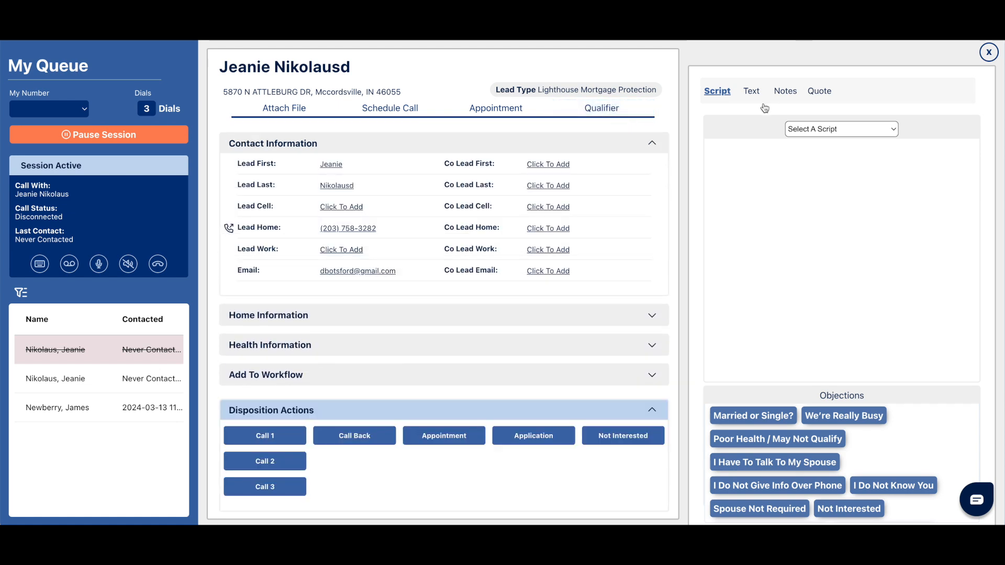
Load the Mortgage Protection Phone Script for the lead and check the lead's first name in its greeting.
click(826, 129)
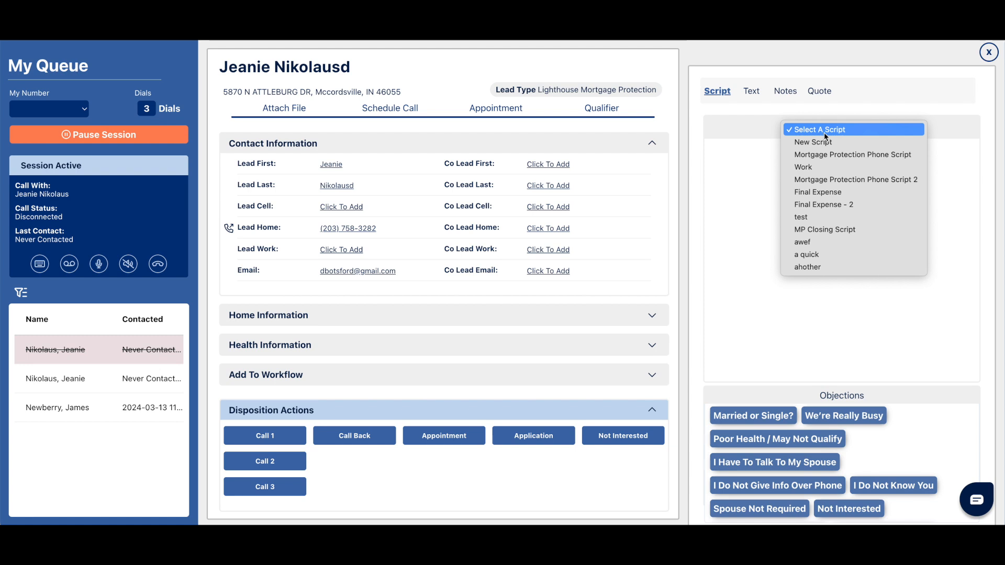
click(827, 155)
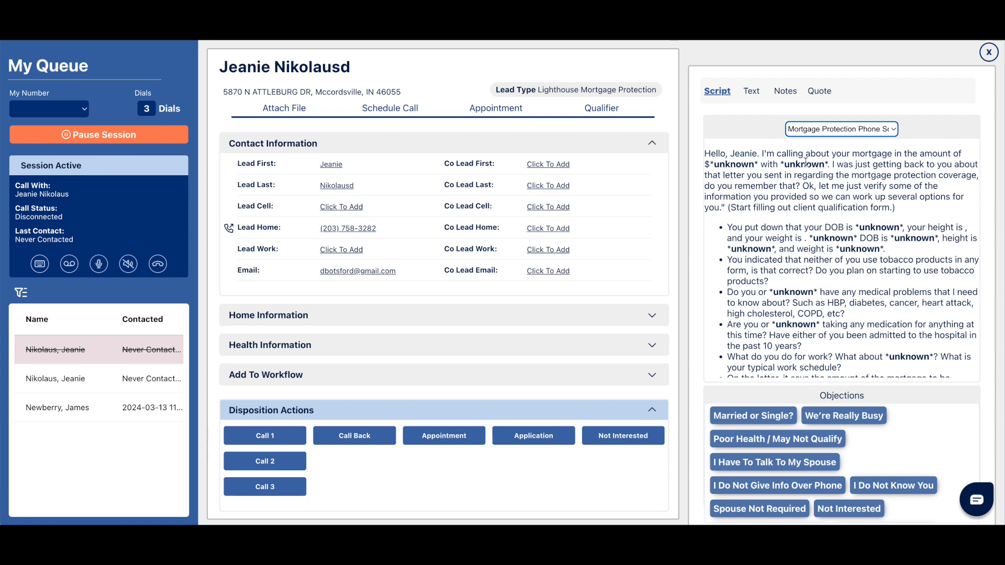
drag(730, 153, 754, 153)
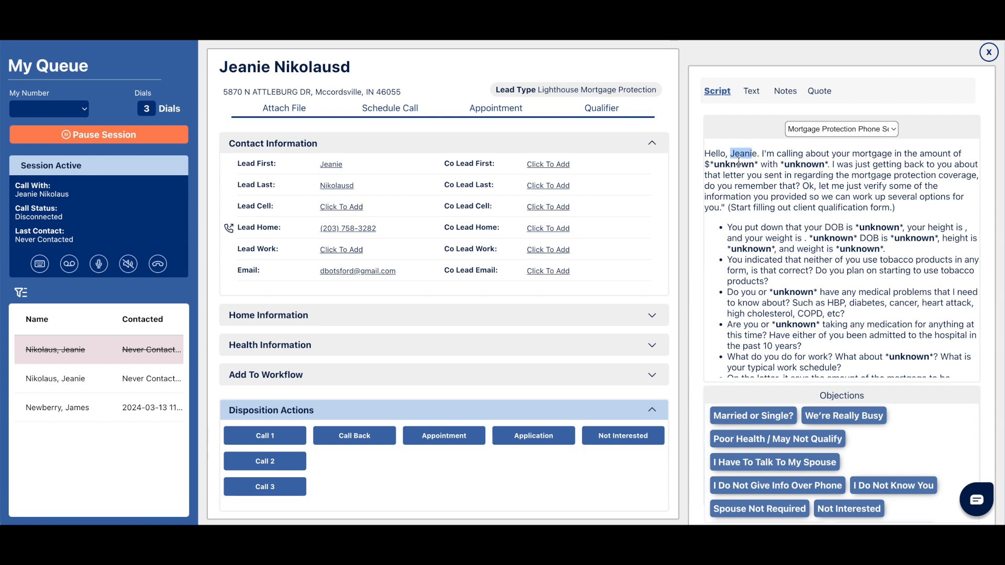
click(747, 161)
double_click(744, 154)
click(848, 272)
Open the lead's text conversation and examine the message field and the available sending phone numbers.
click(754, 97)
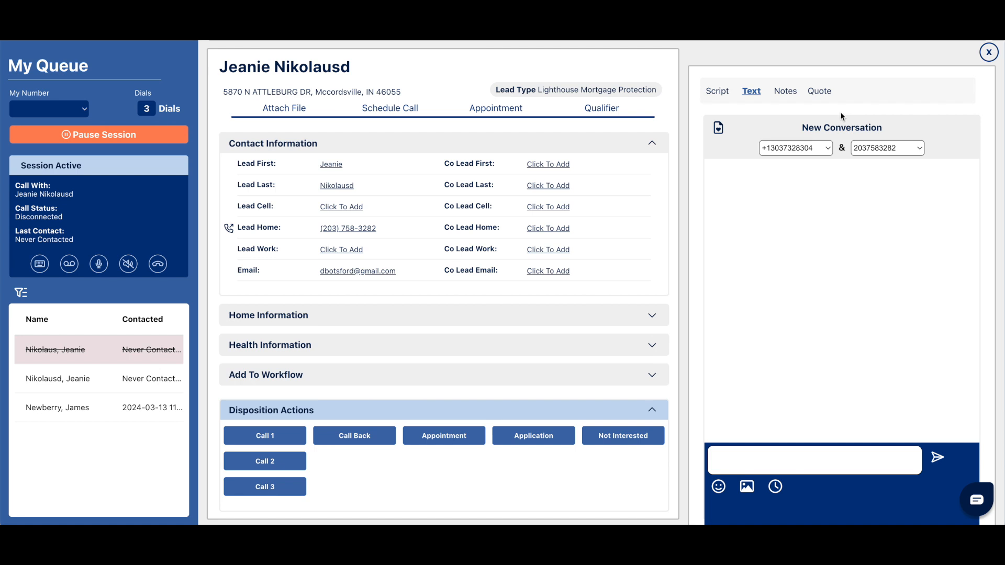
click(817, 459)
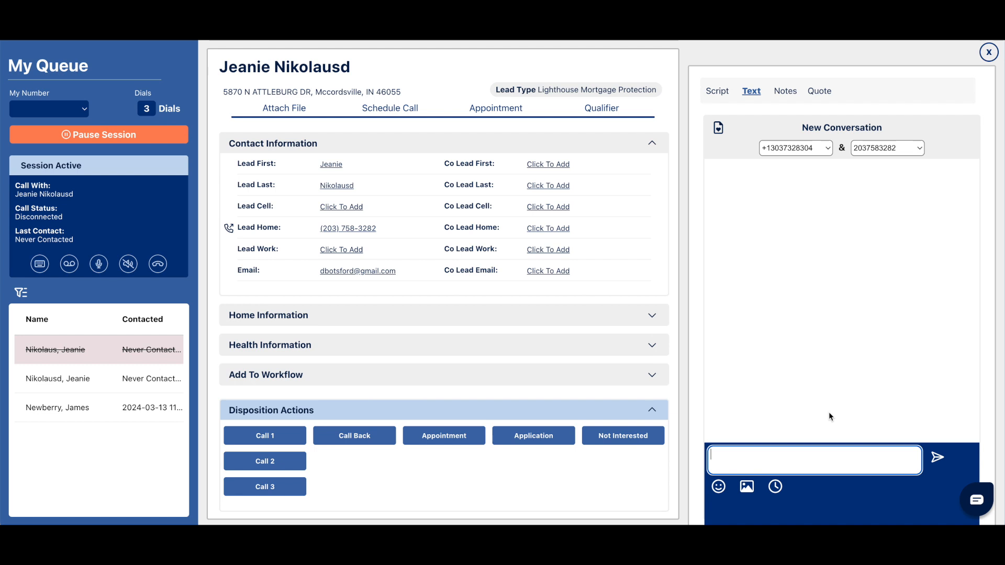
click(820, 148)
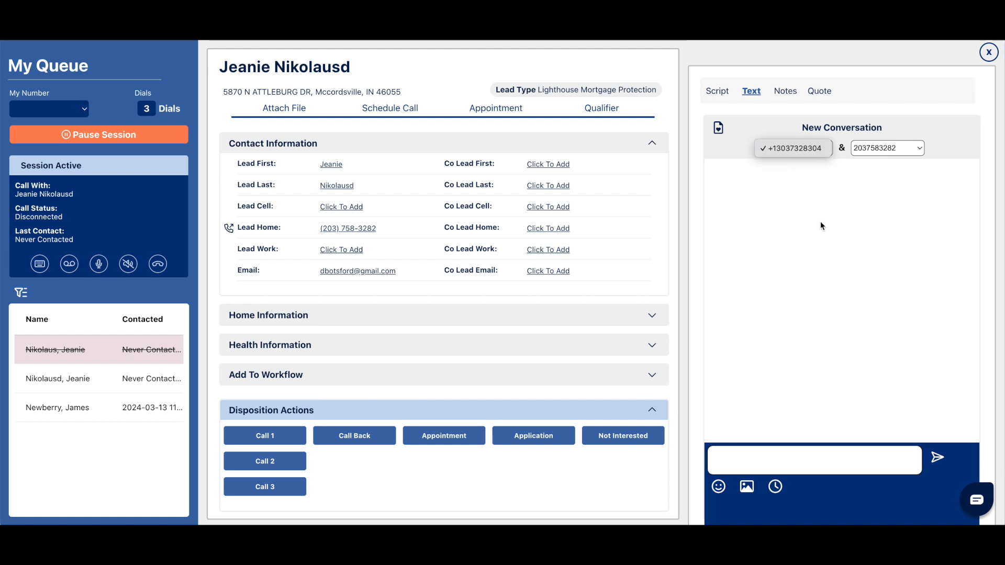
click(836, 243)
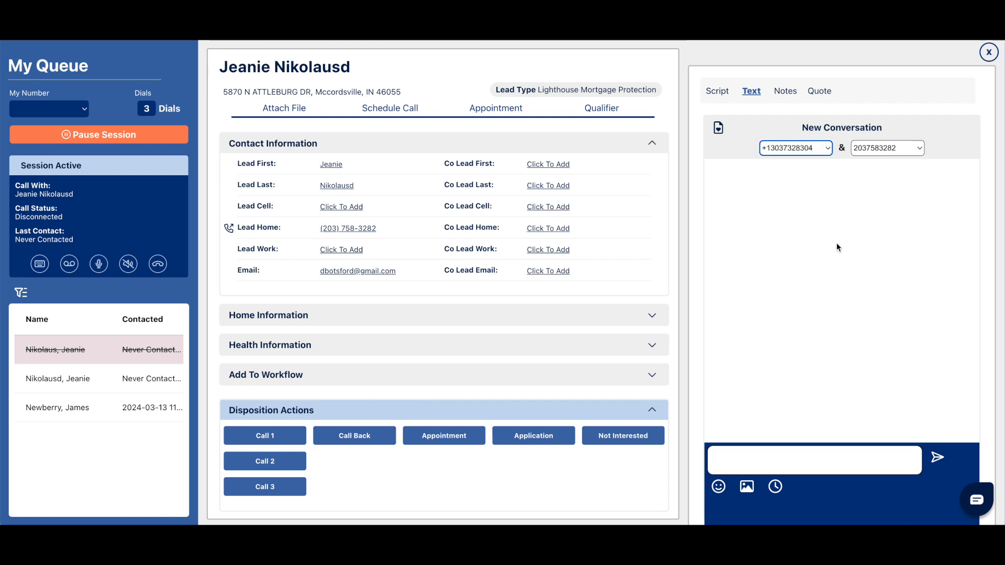
click(812, 148)
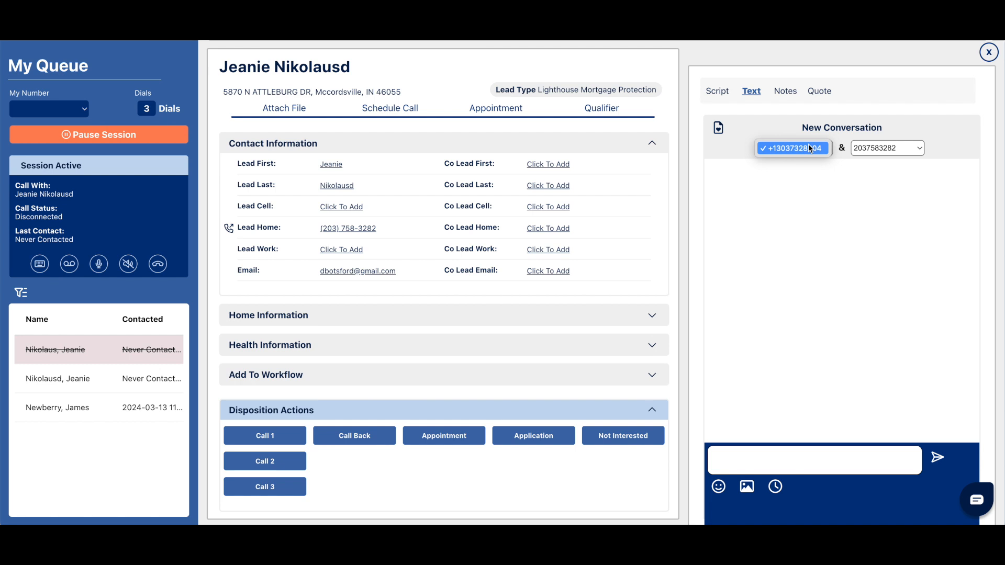
click(822, 204)
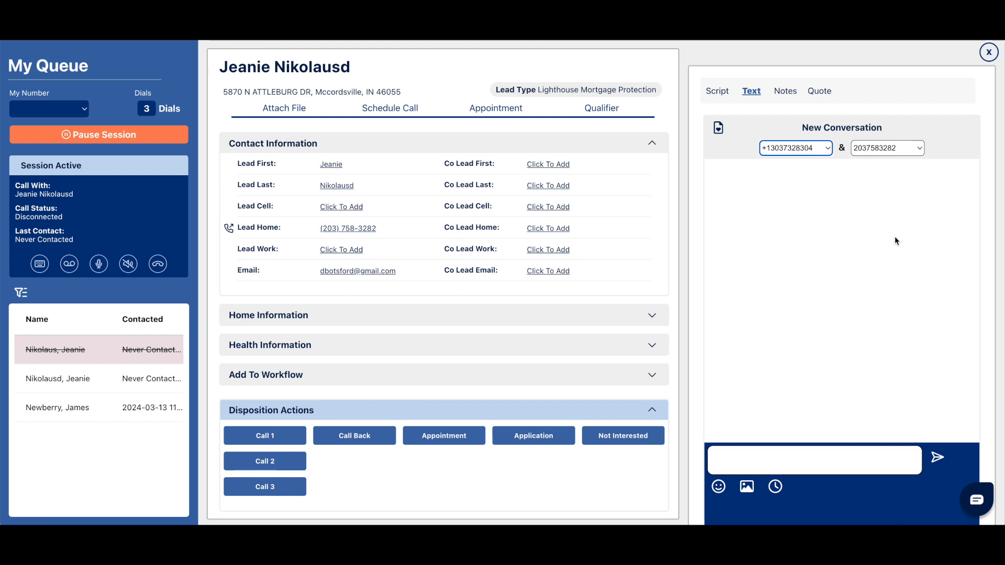
click(849, 230)
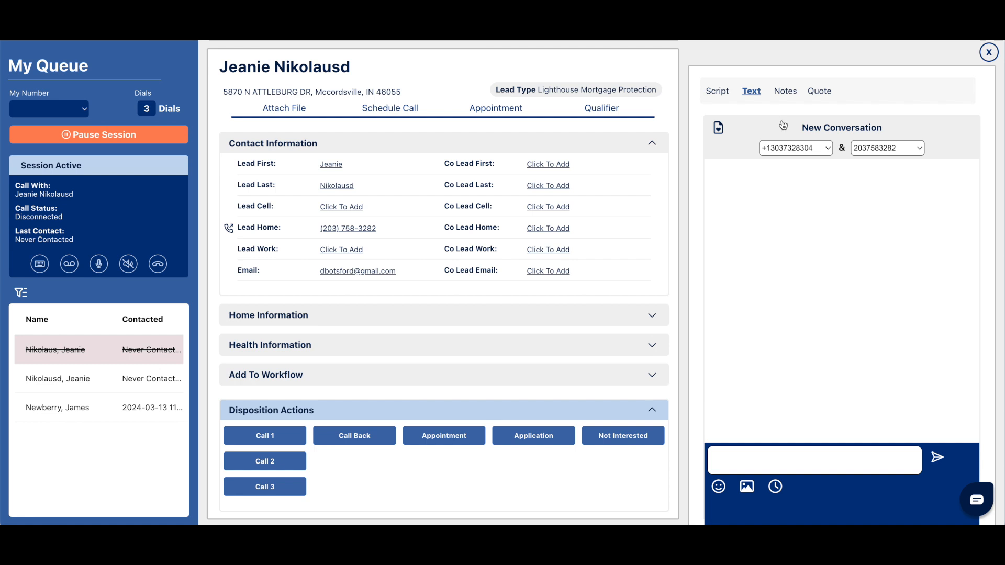
click(783, 147)
click(785, 182)
Look over the lead's notes, policy planning, quote and qualifier views, and return to the lead's contact information.
click(787, 92)
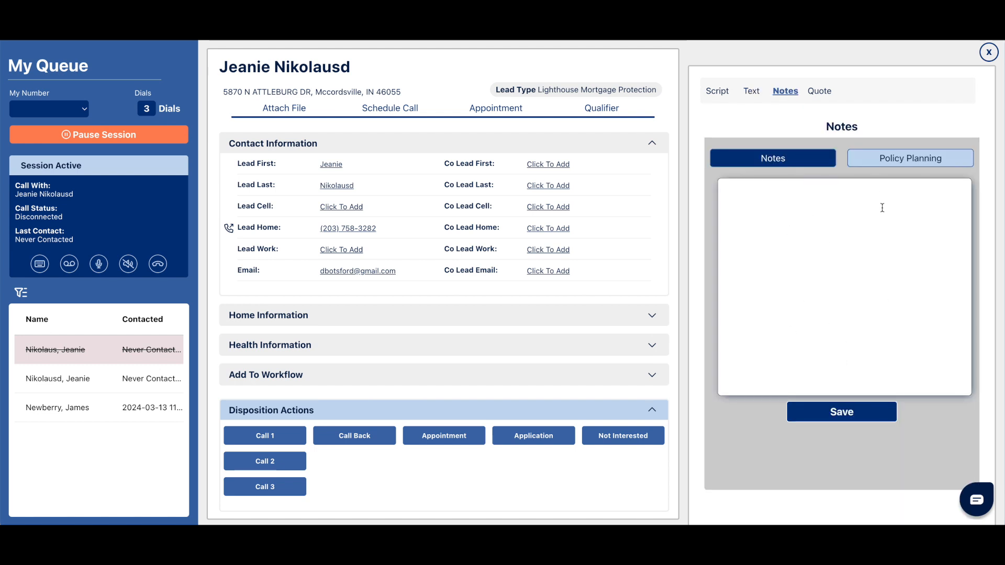
click(886, 161)
click(806, 163)
click(830, 93)
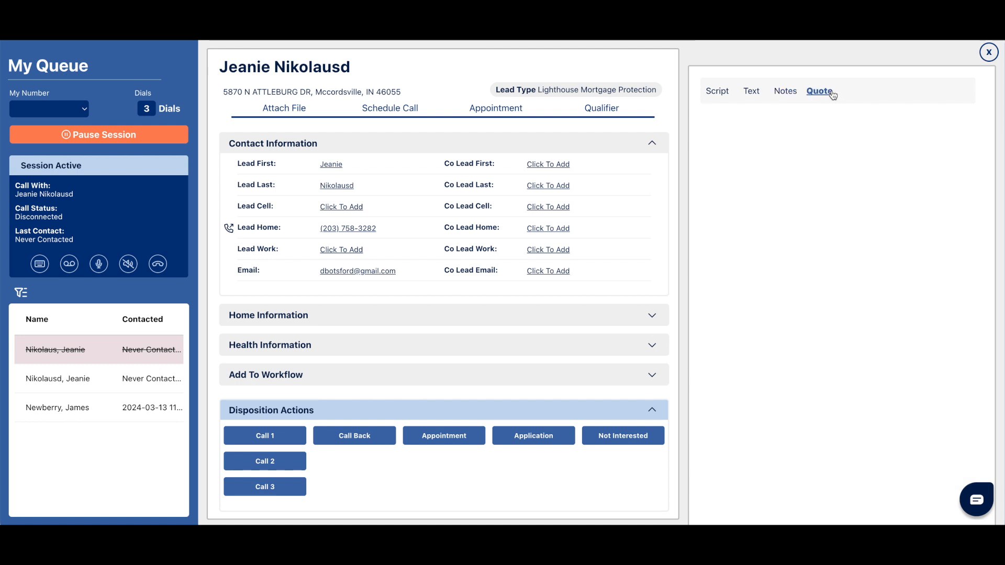
click(603, 113)
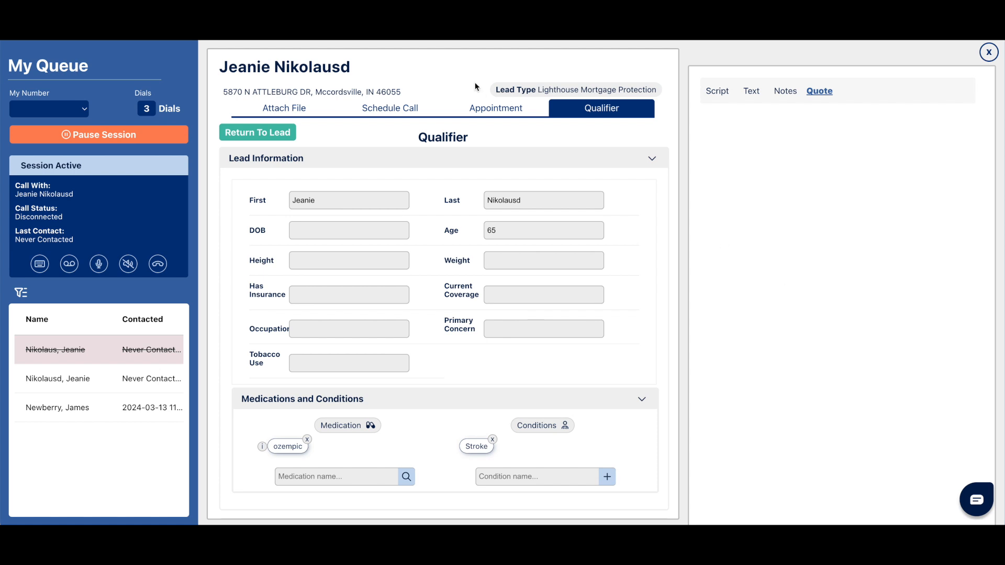
click(259, 133)
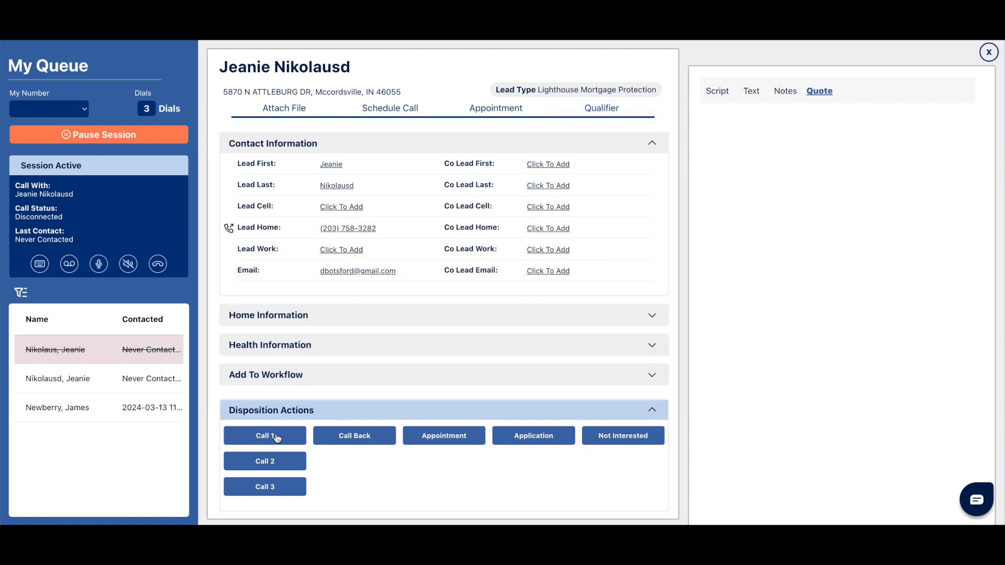
Disposition the two remaining leads in the queue as Call 1 and reload the dashboard.
click(277, 439)
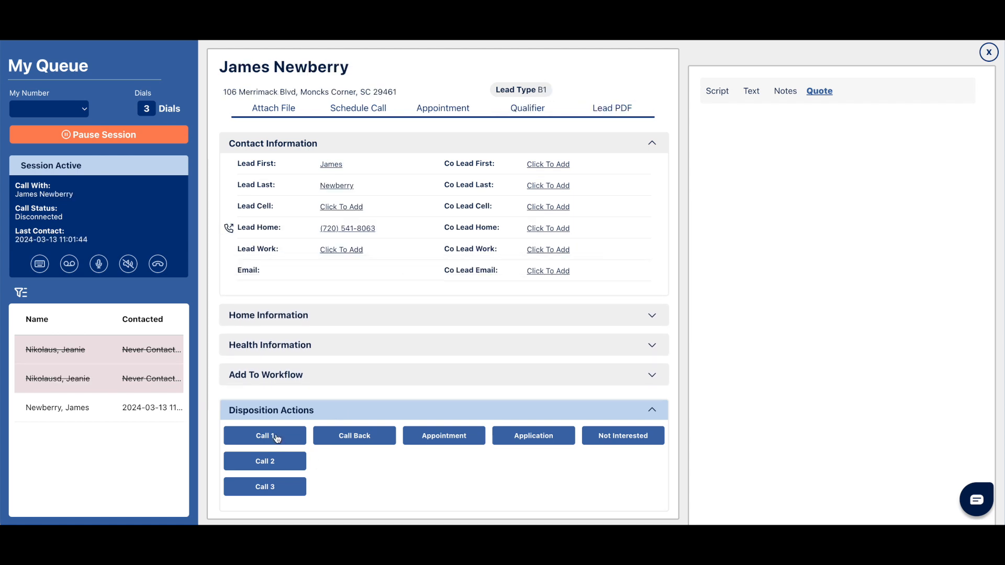
click(276, 437)
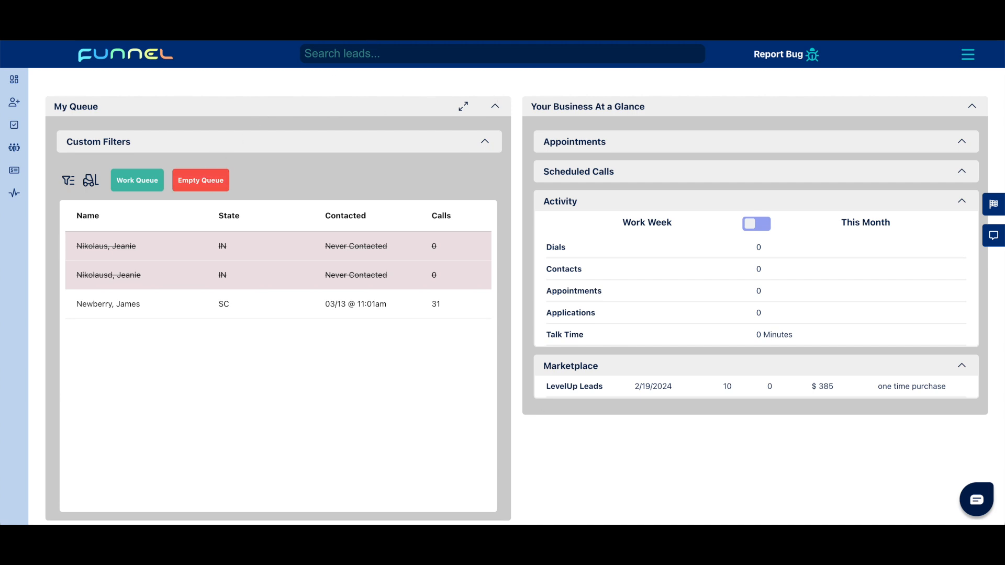
key(super+r)
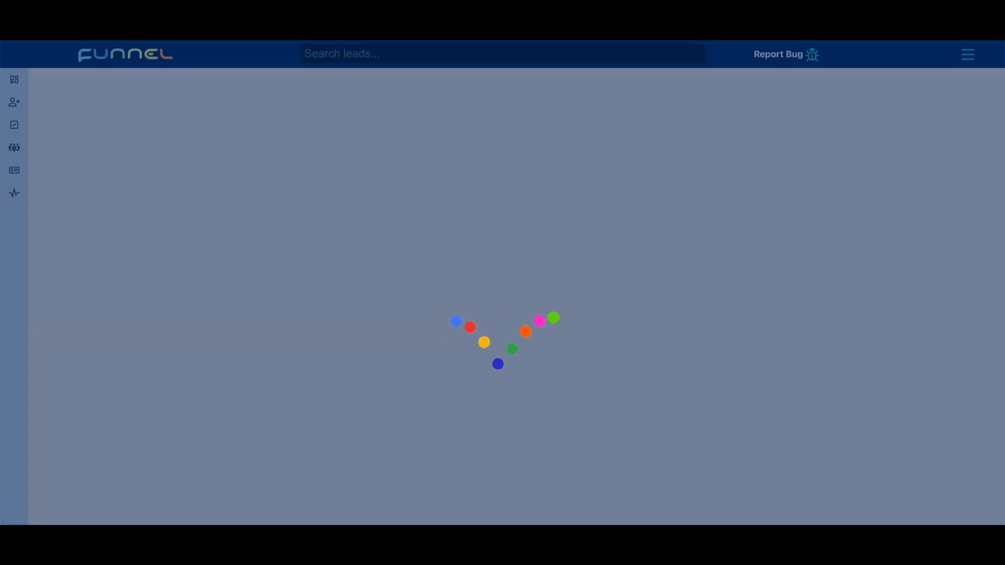